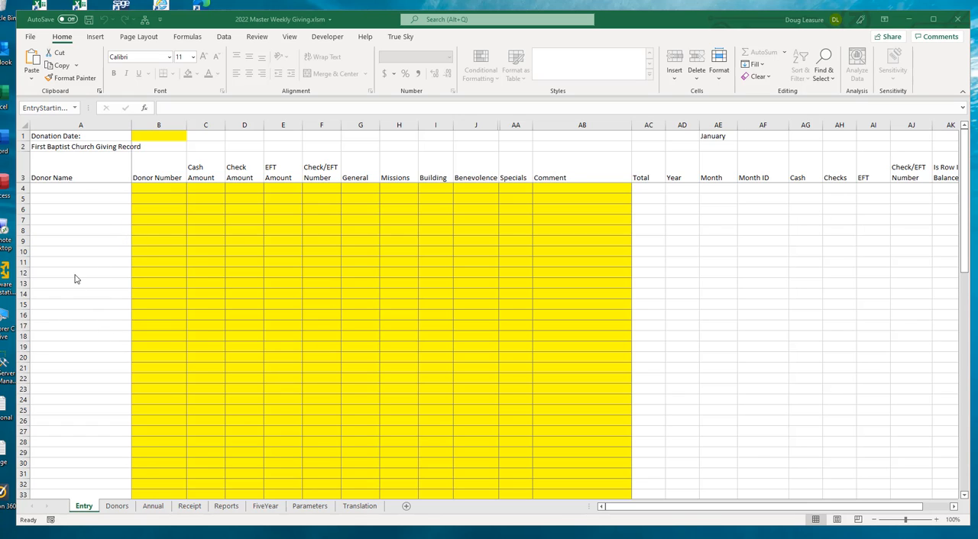
Remove the sheet protection from the Receipt sheet and select the January General amount
click(189, 506)
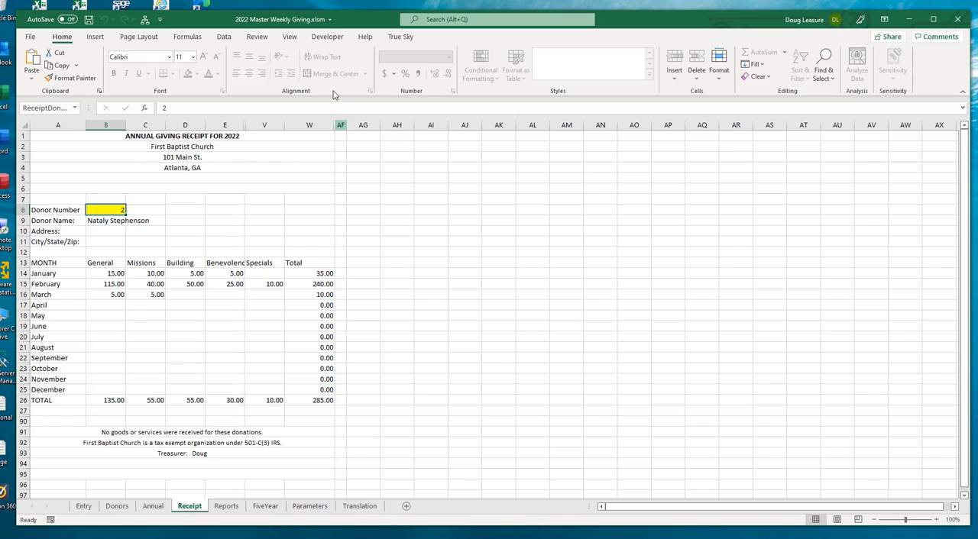
click(257, 36)
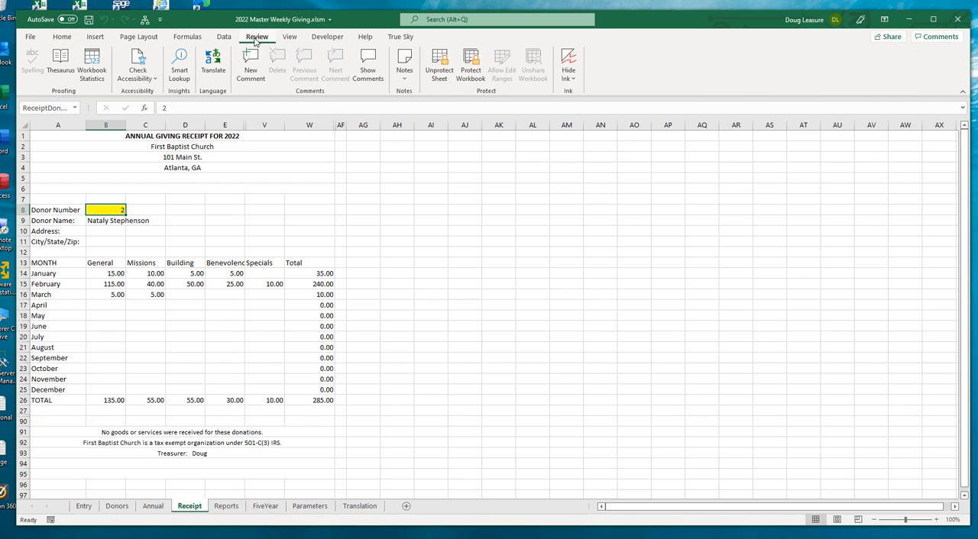
click(439, 61)
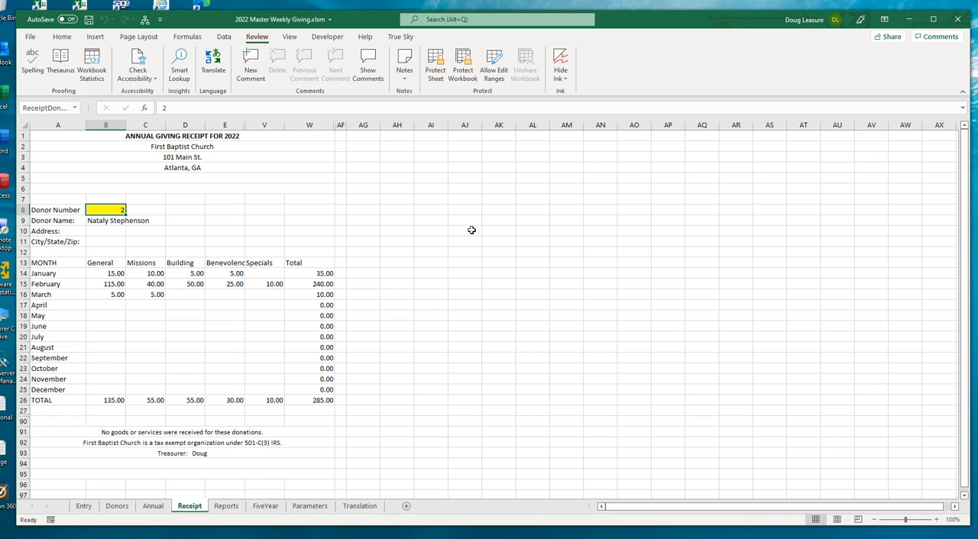
click(112, 275)
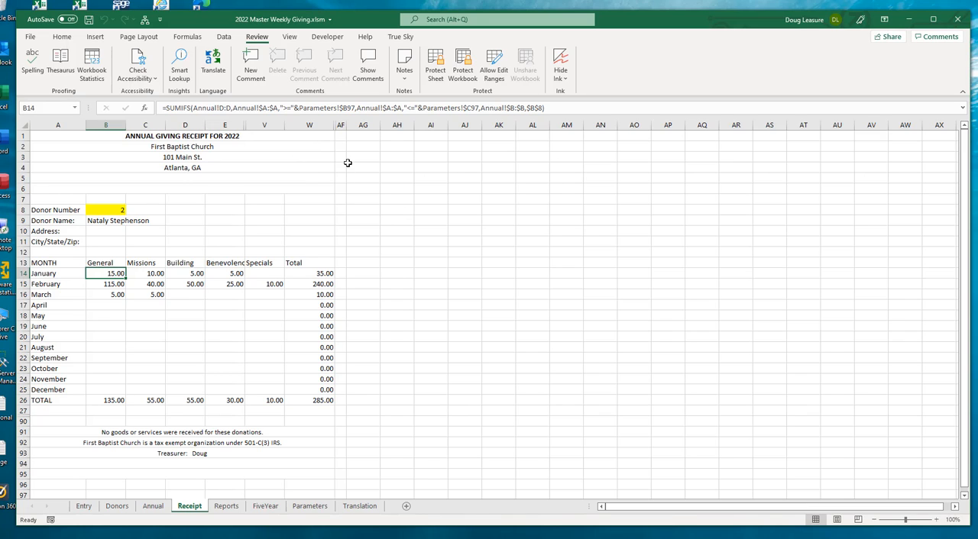
Enlarge the ANNUAL GIVING RECEIPT FOR 2022 title to font size 16
click(100, 137)
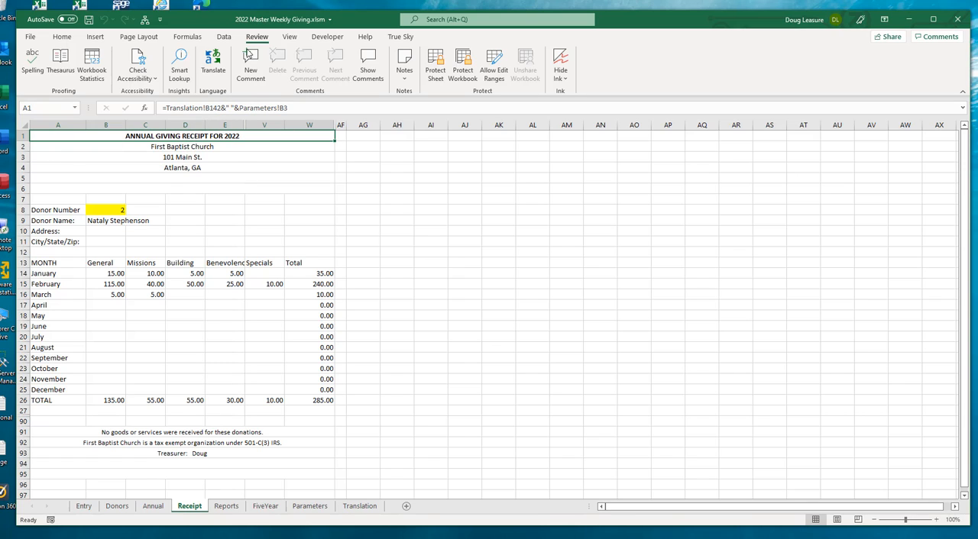
click(63, 39)
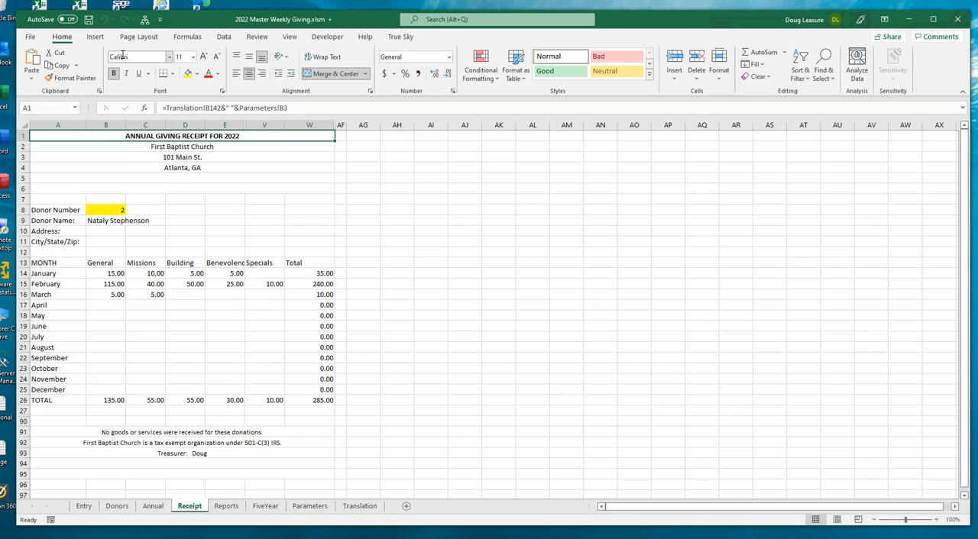
click(204, 58)
click(204, 58)
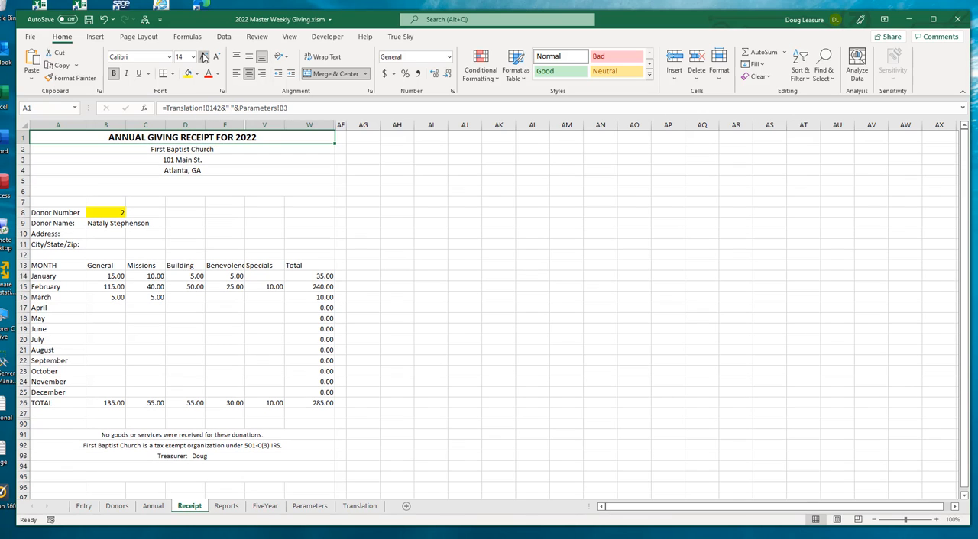
click(203, 58)
click(204, 57)
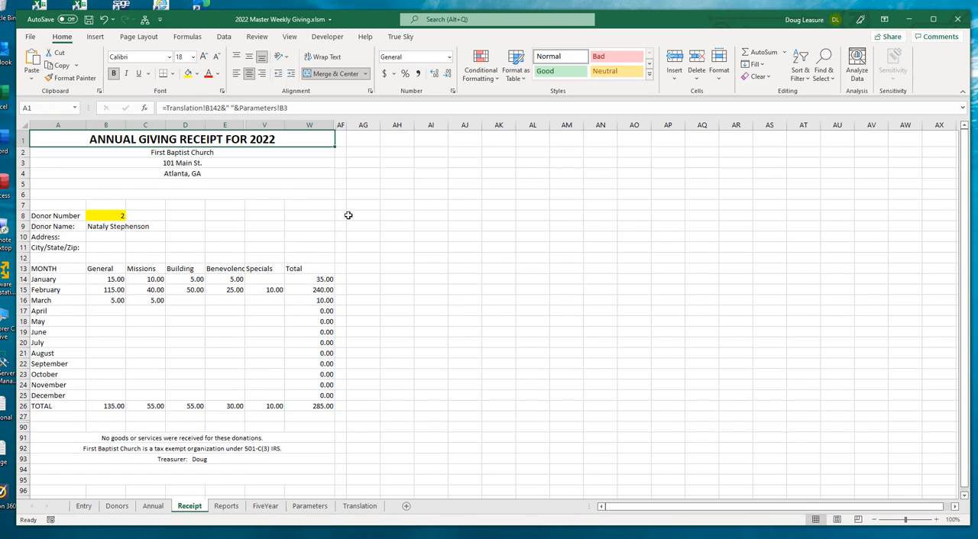
click(216, 59)
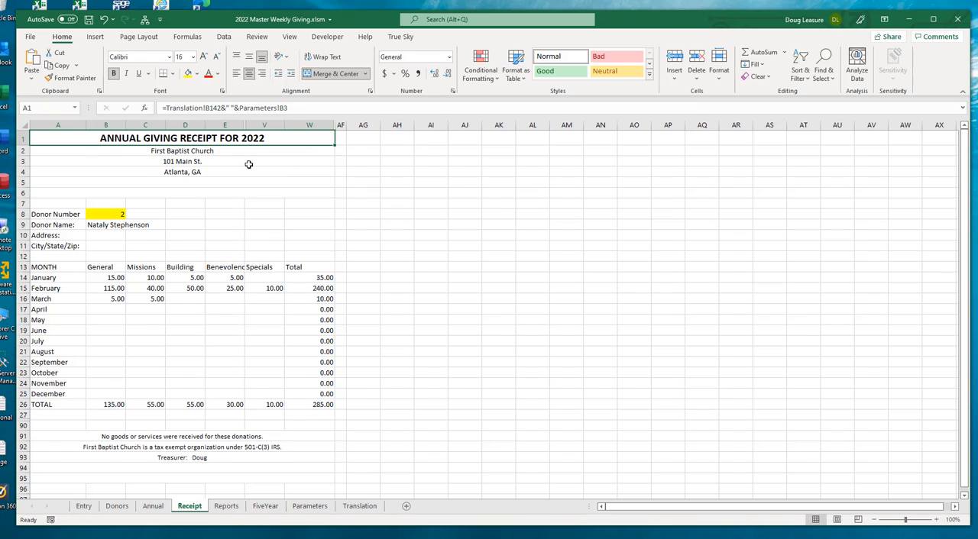
Apply outside borders around the receipt heading block A1:W6 and around the donor information block A8:W11
mouse_move(267, 144)
mouse_down()
mouse_move(291, 148)
mouse_move(301, 190)
mouse_up()
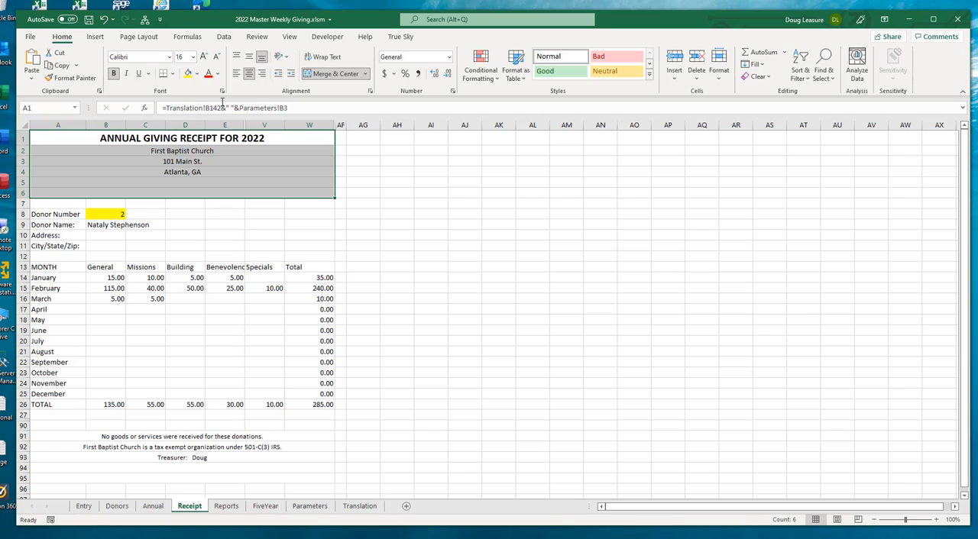
click(173, 74)
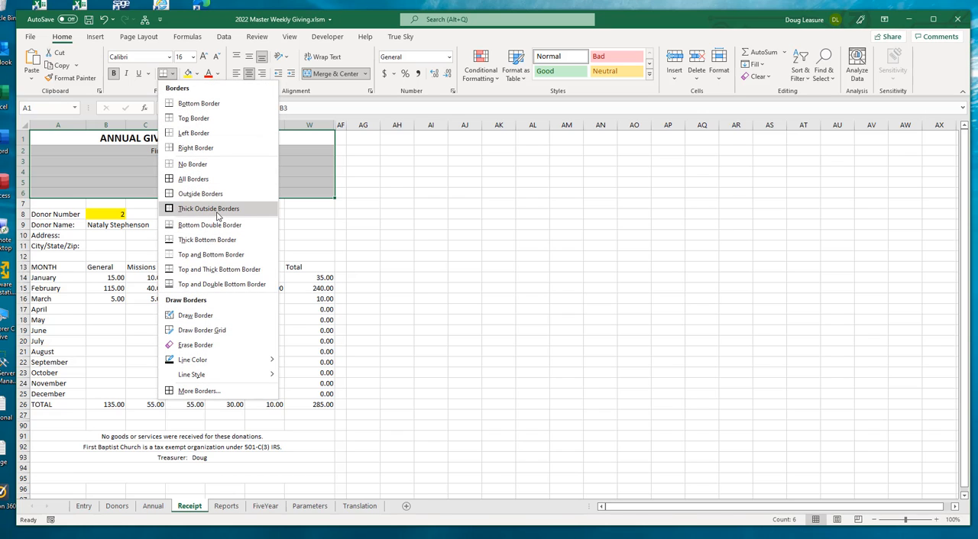
click(199, 194)
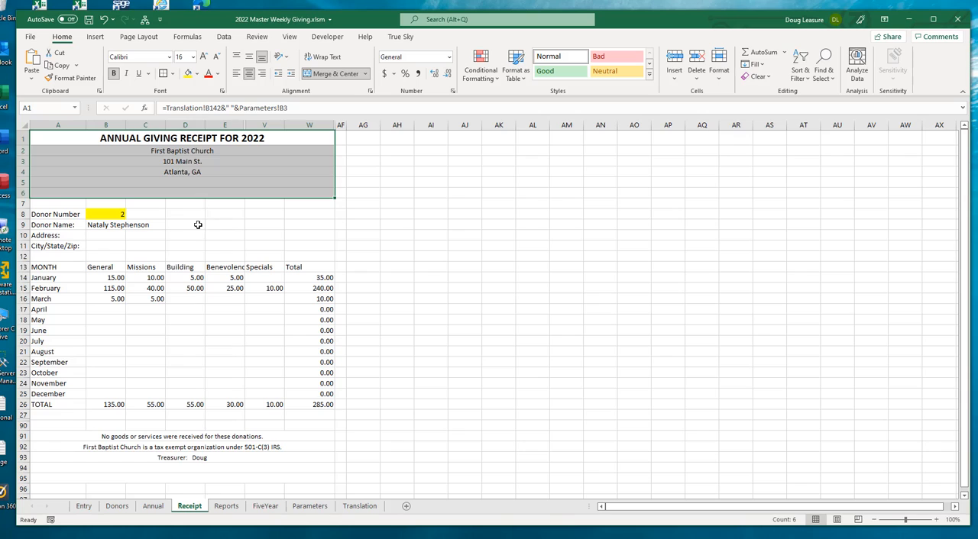
click(198, 224)
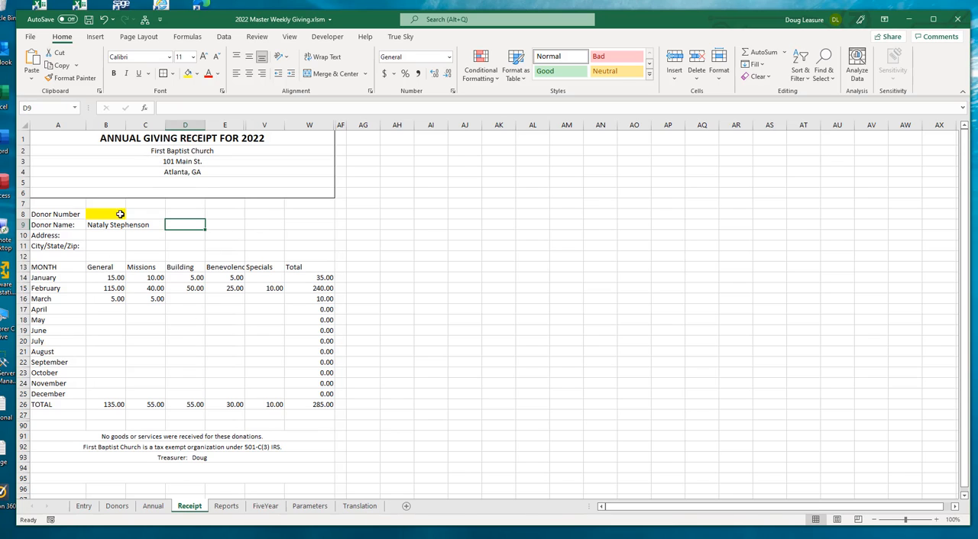
drag(36, 213, 293, 243)
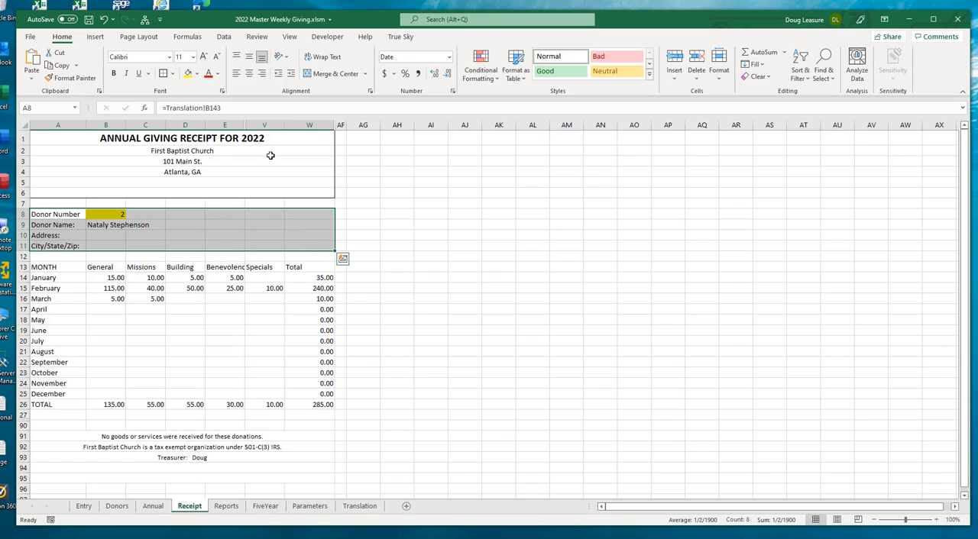
click(172, 79)
click(187, 192)
Apply all borders to the monthly giving table from the MONTH header row through the TOTAL row, A13:W26
drag(46, 267, 325, 407)
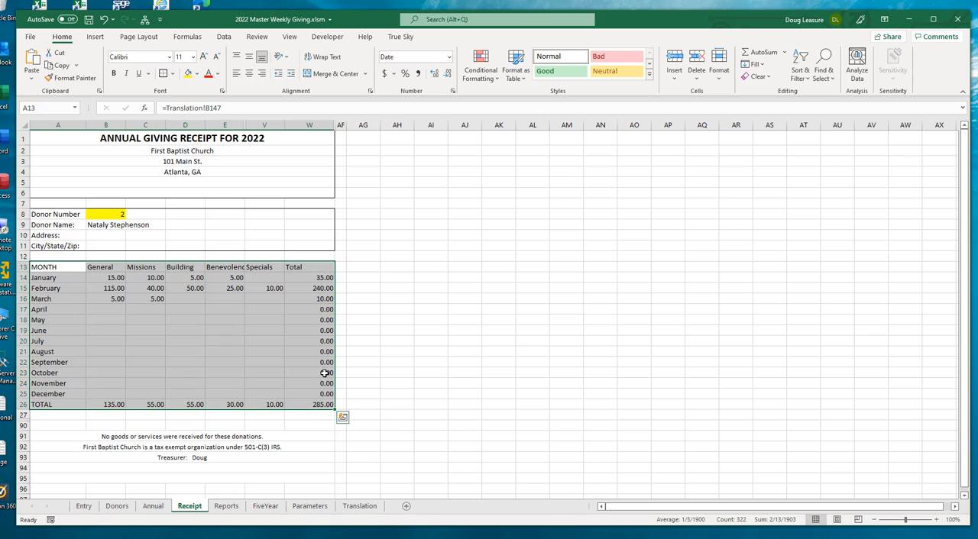
click(174, 74)
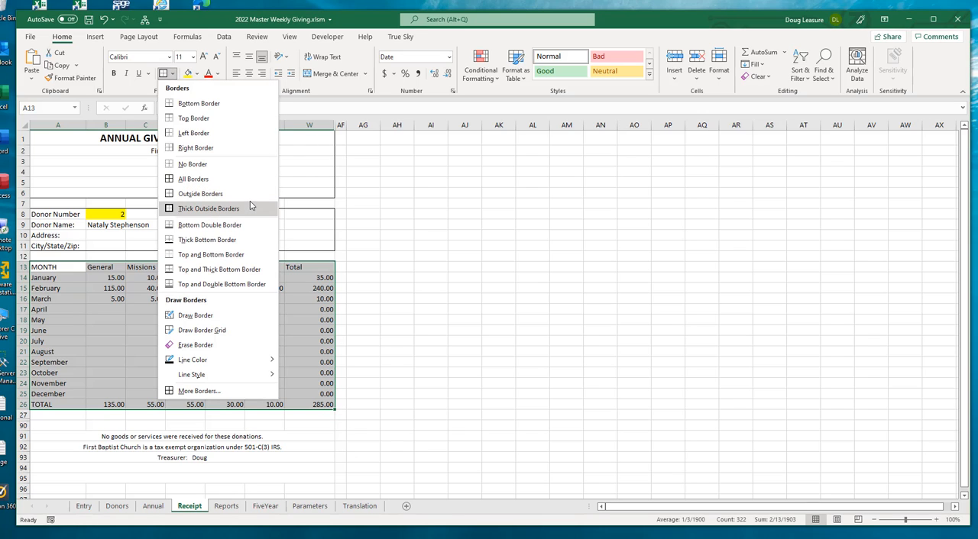
click(195, 180)
click(196, 465)
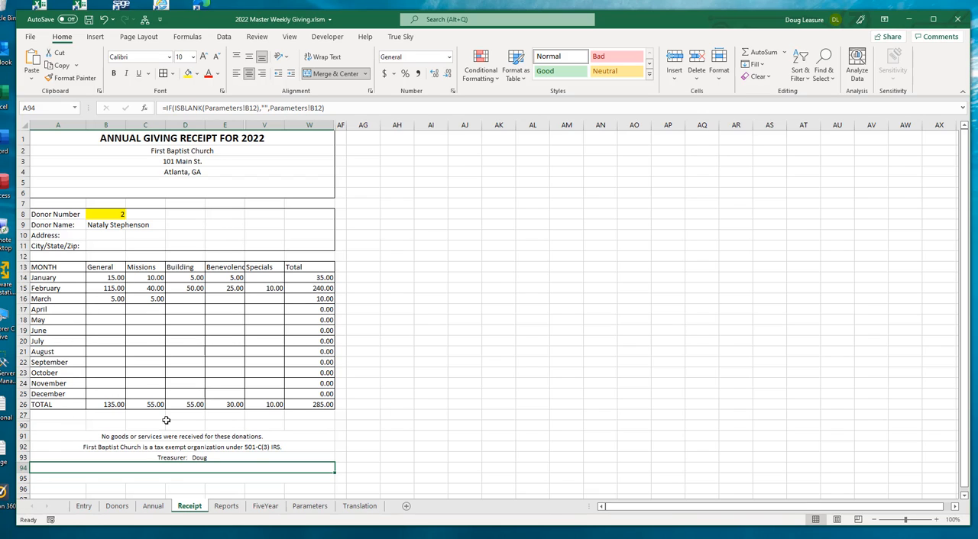
Apply outside borders around the closing statement and treasurer block in rows 91 to 95
scroll(405, 388, down, 1)
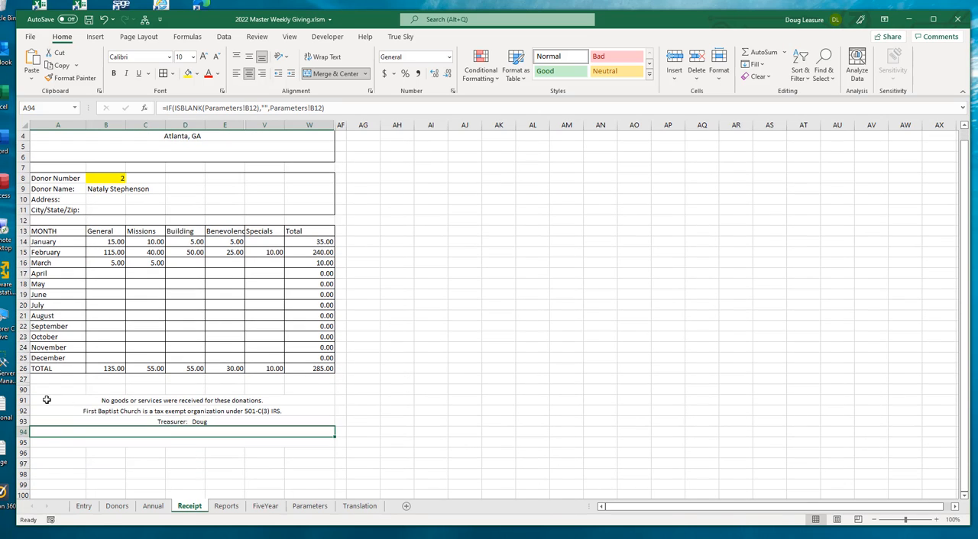
drag(47, 400, 321, 427)
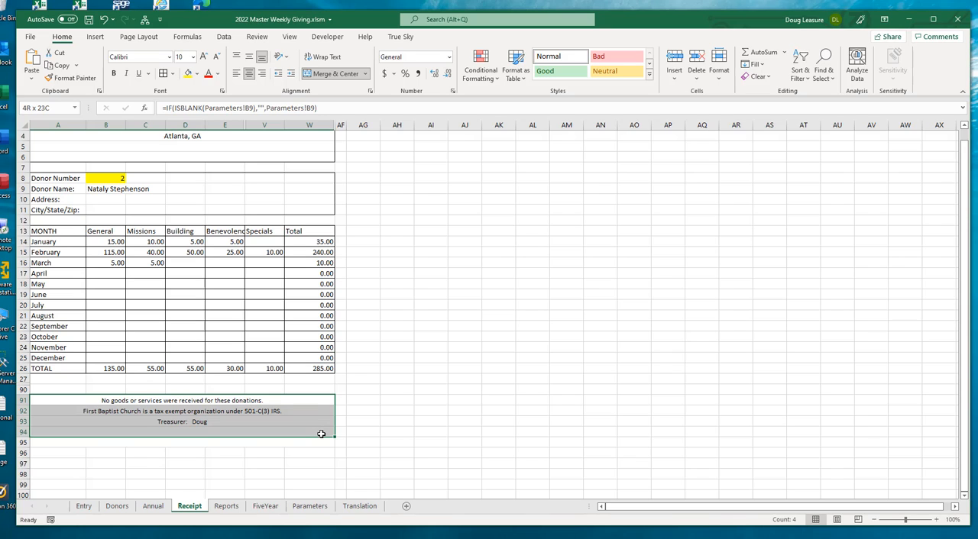
drag(321, 436, 321, 443)
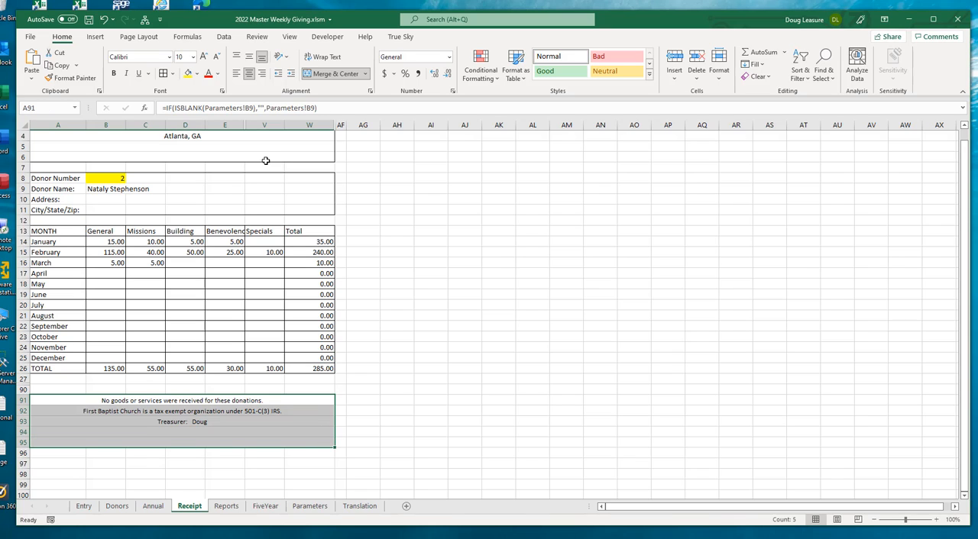
click(172, 73)
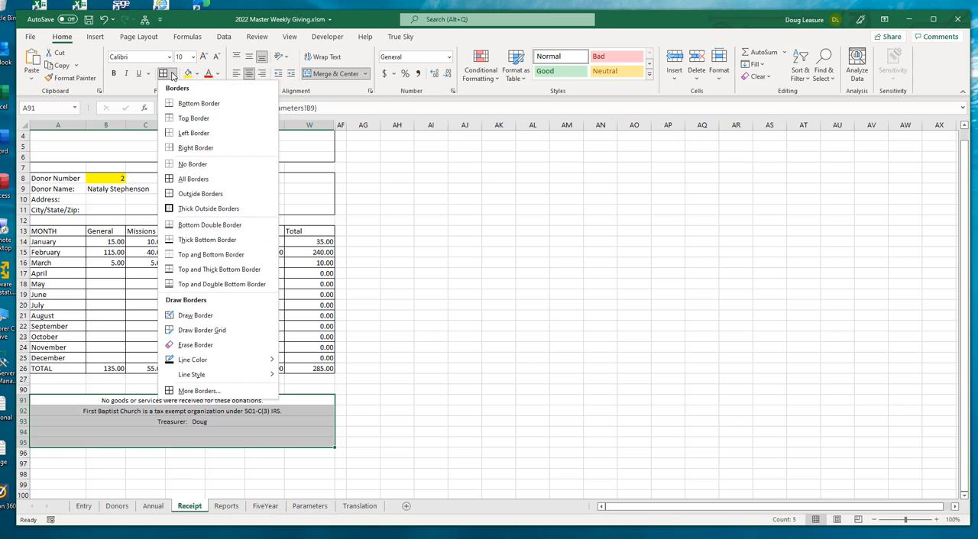
click(197, 194)
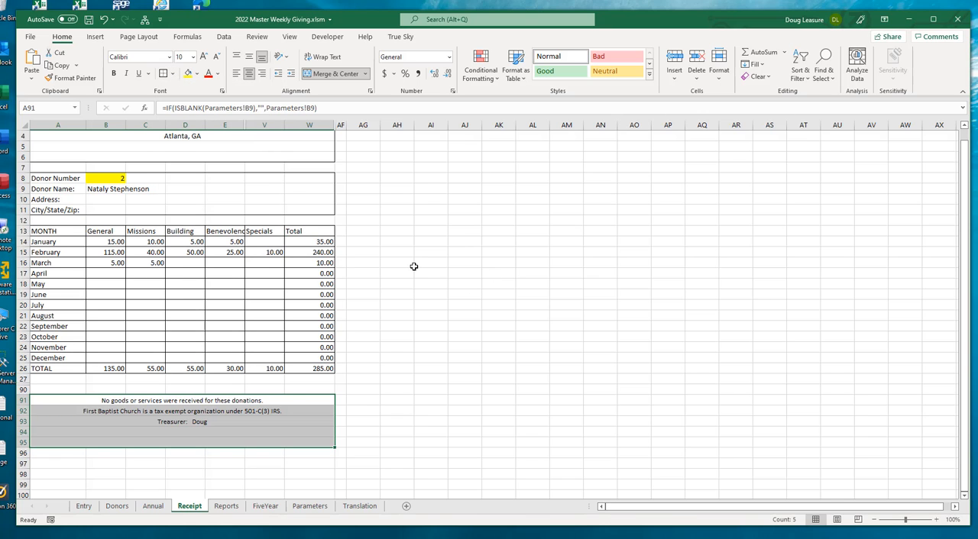
Make the monthly table's header row bold, from MONTH through Total
scroll(414, 266, up, 1)
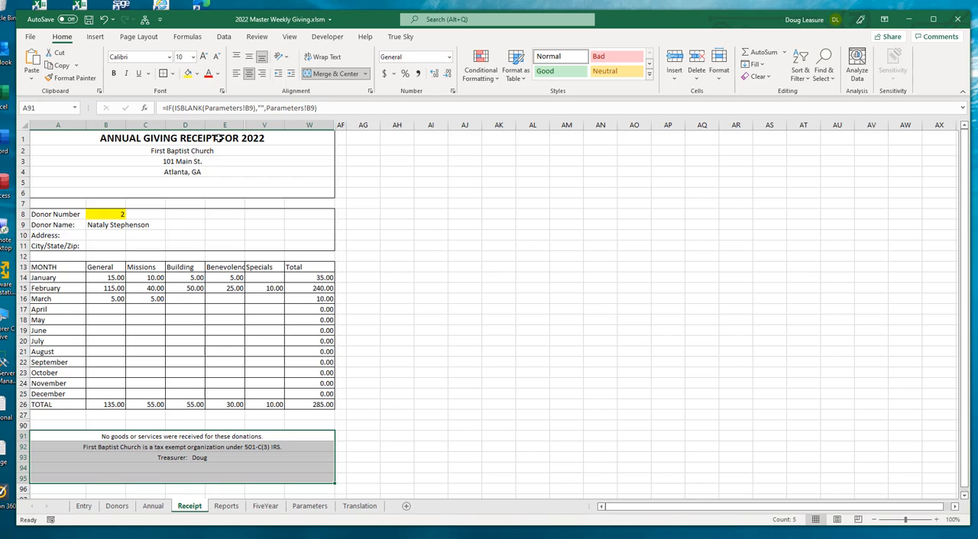
drag(44, 266, 294, 269)
key(ctrl+b)
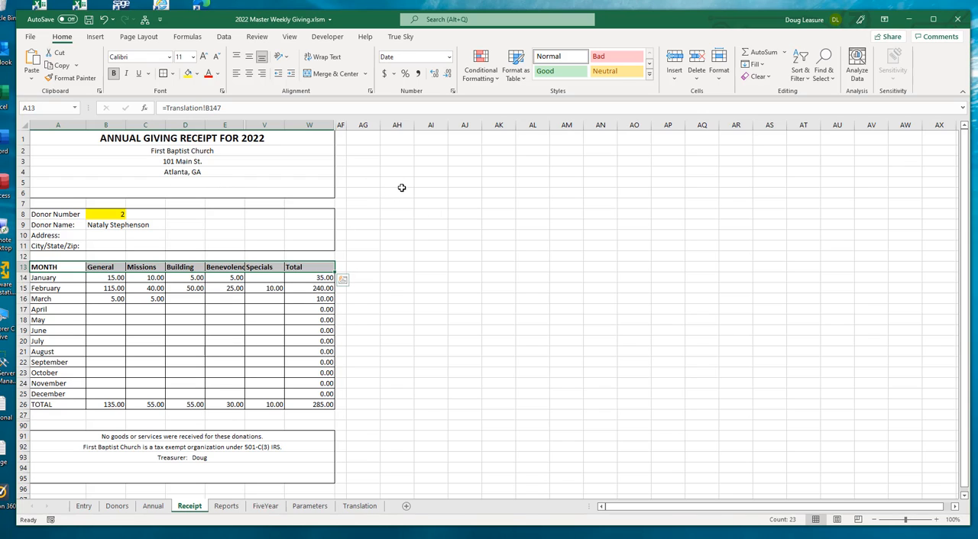
click(402, 190)
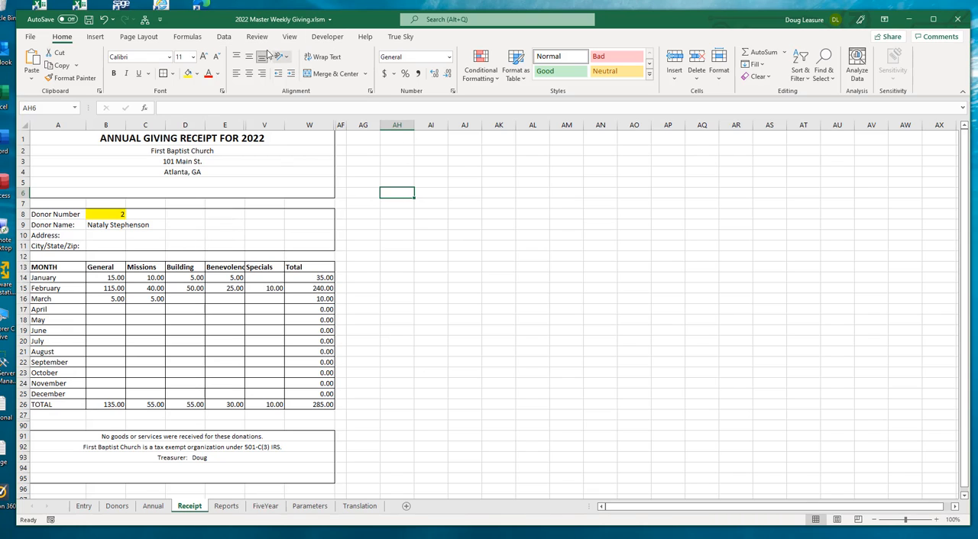
Insert the picture Logo gray.jpg from this device onto the Receipt sheet
click(97, 37)
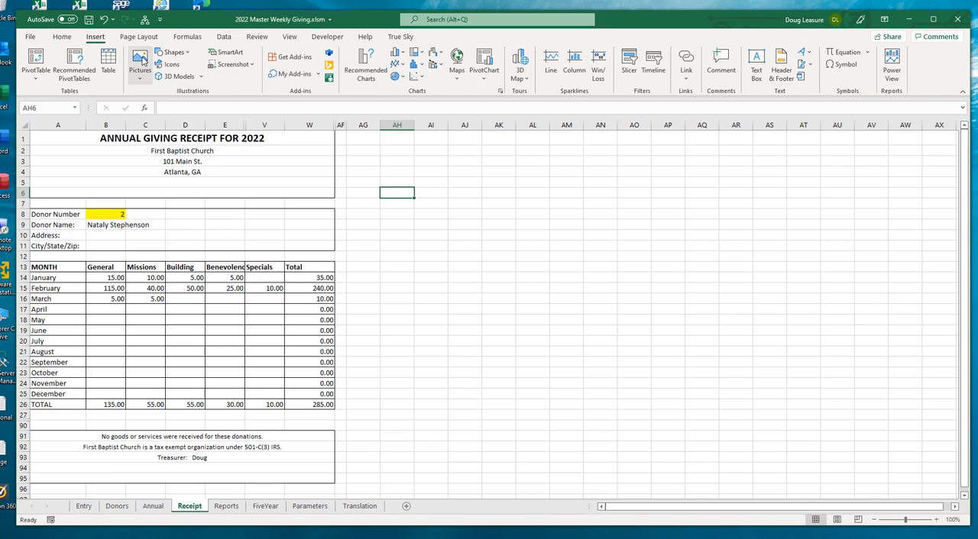
click(140, 82)
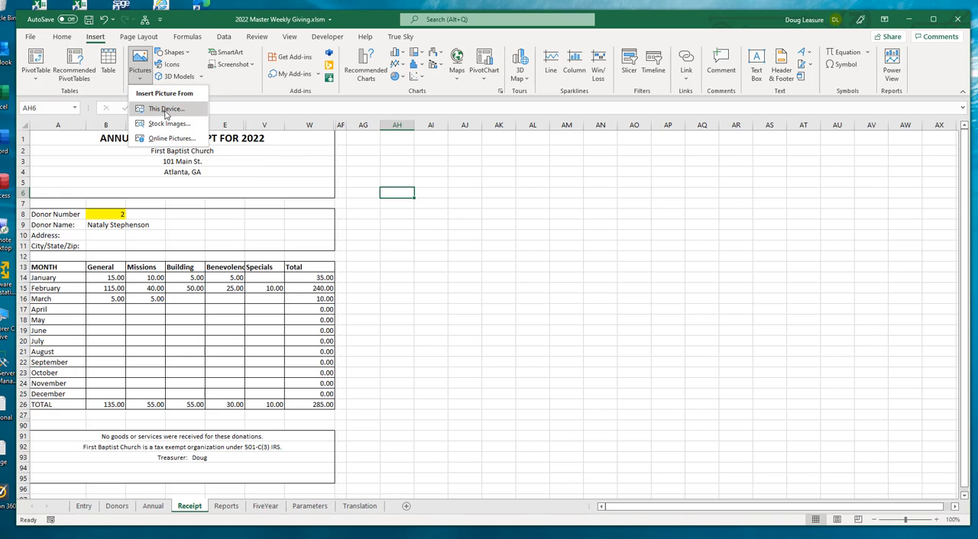
click(167, 111)
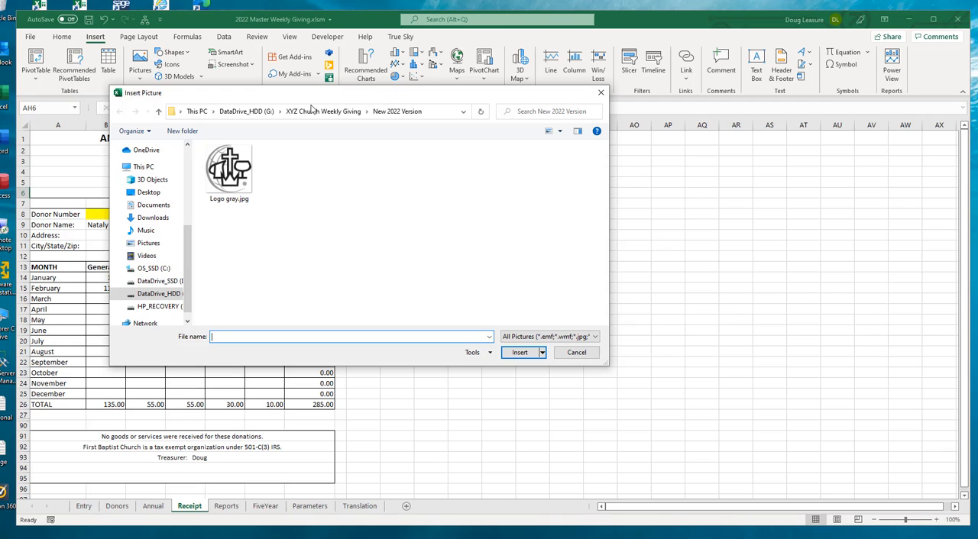
click(230, 171)
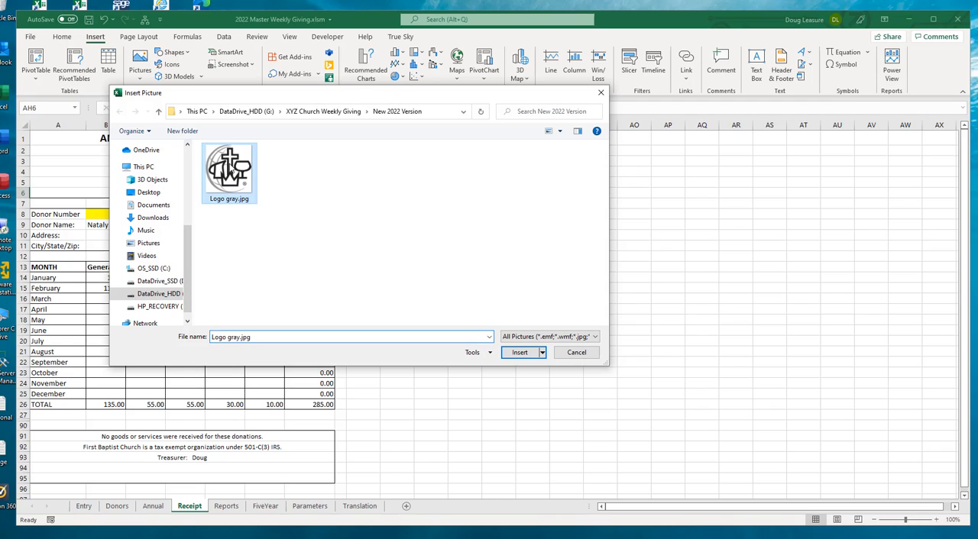
click(519, 352)
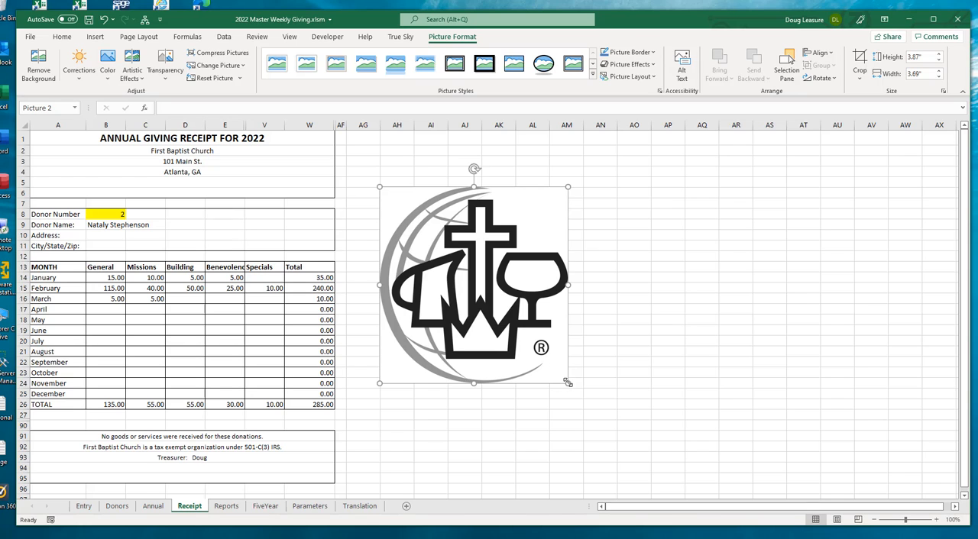
Shrink the logo to about 1.56" high and 1.87" wide, keeping it upright beside the receipt
drag(567, 380, 419, 236)
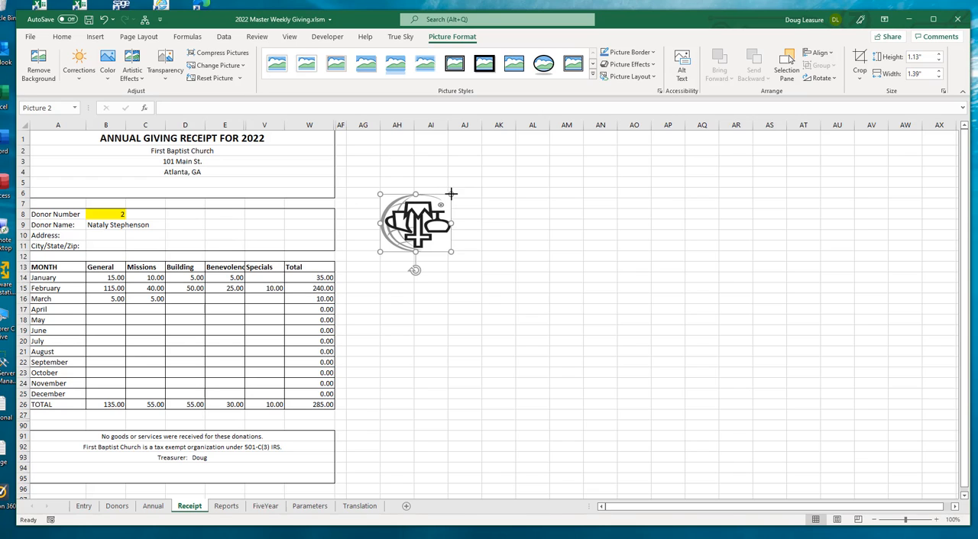
drag(451, 194, 476, 175)
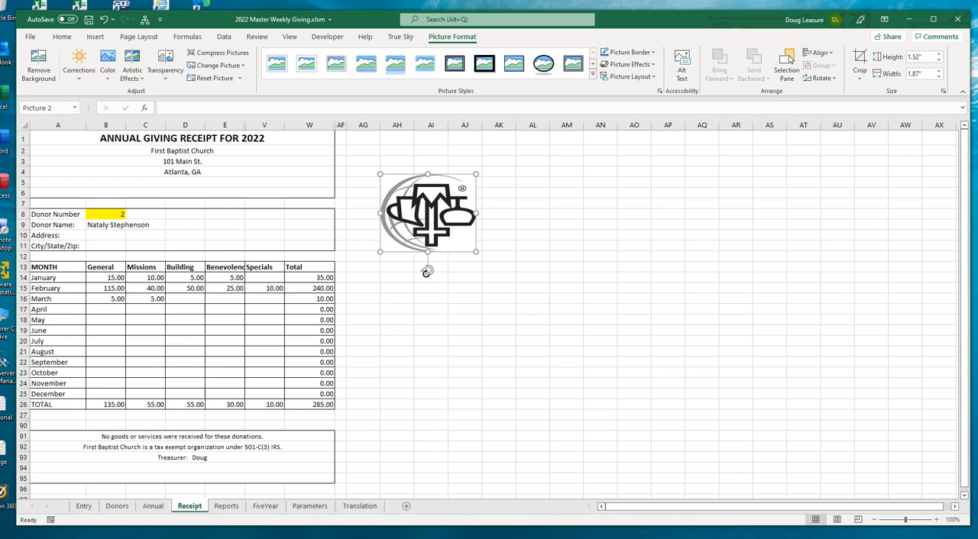
right_click(426, 271)
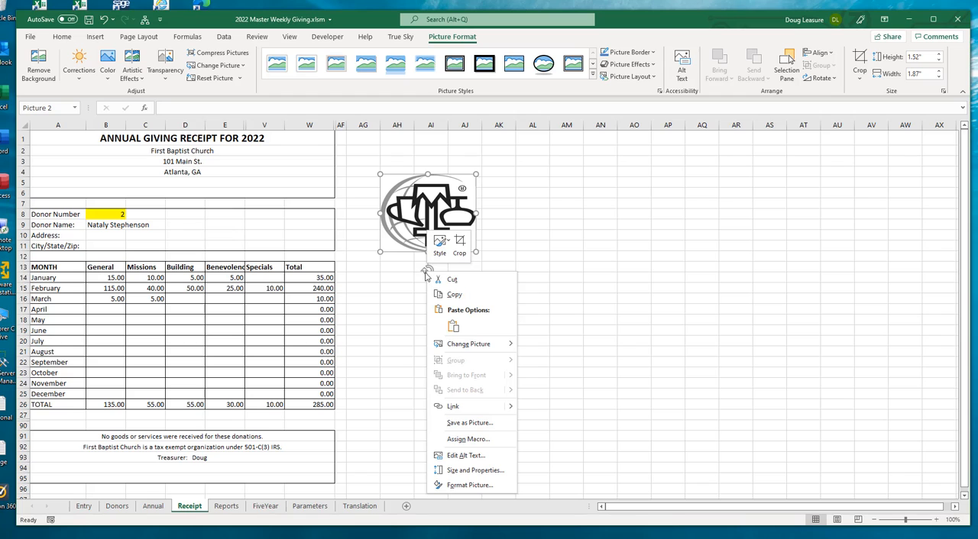
key(Escape)
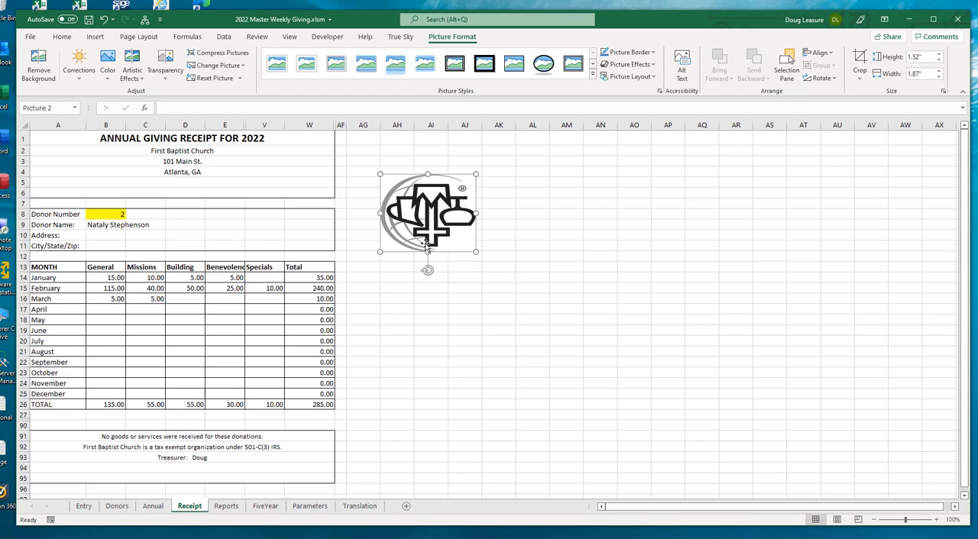
mouse_move(427, 251)
mouse_down()
mouse_move(420, 126)
mouse_move(425, 243)
mouse_up()
drag(435, 202, 433, 196)
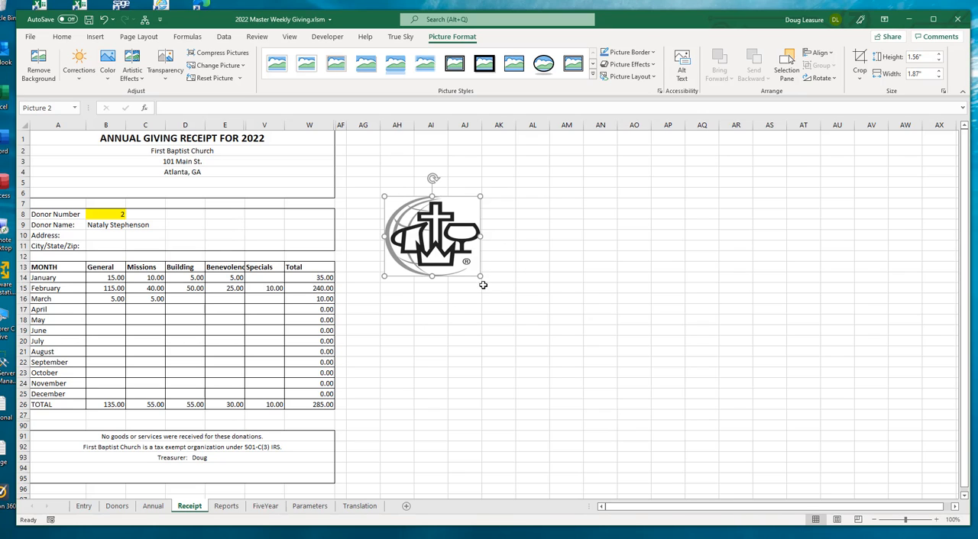
Move the logo into the receipt's header block beside the church name and shrink it to fit within rows 1 to 5
drag(480, 276, 80, 174)
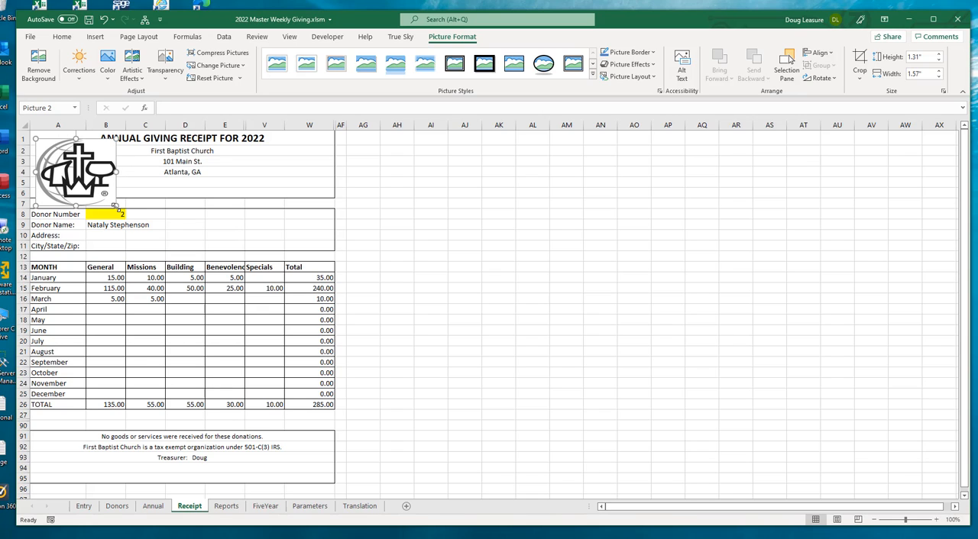
drag(116, 206, 71, 159)
click(541, 340)
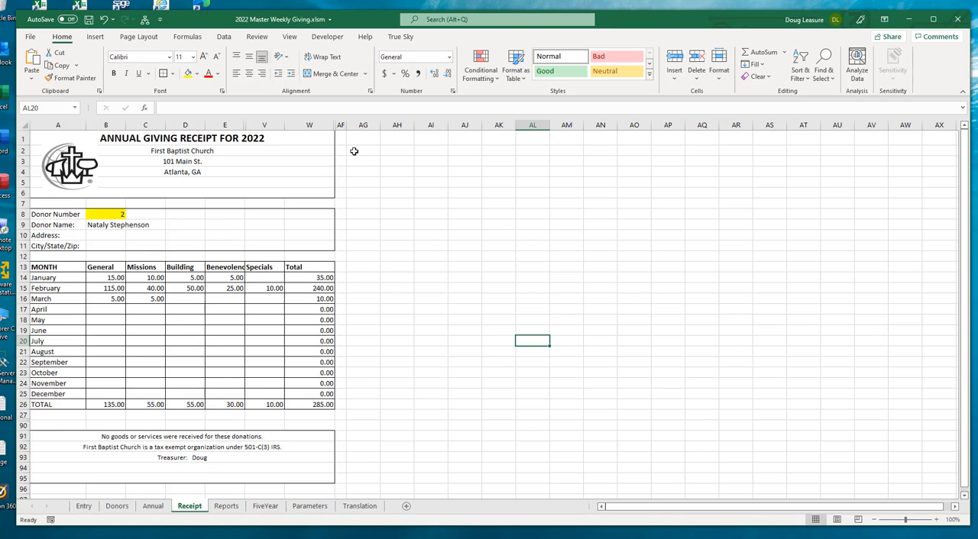
Protect the Receipt sheet without a password, allowing only selection of locked and unlocked cells
click(256, 38)
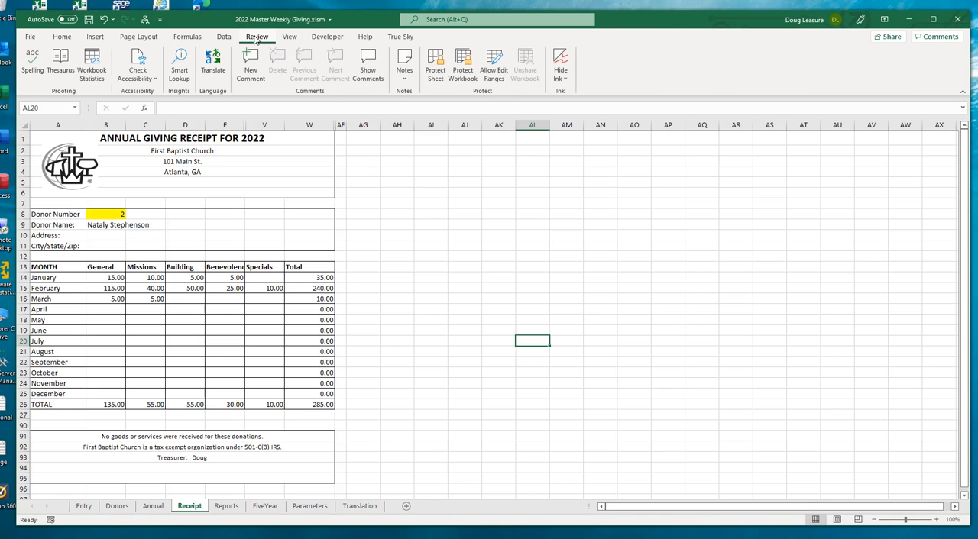
click(435, 63)
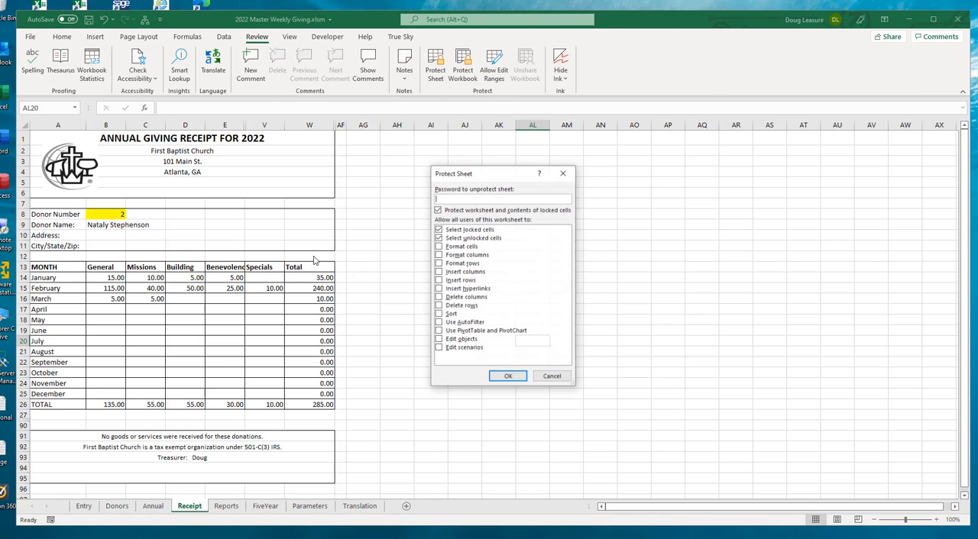
click(508, 377)
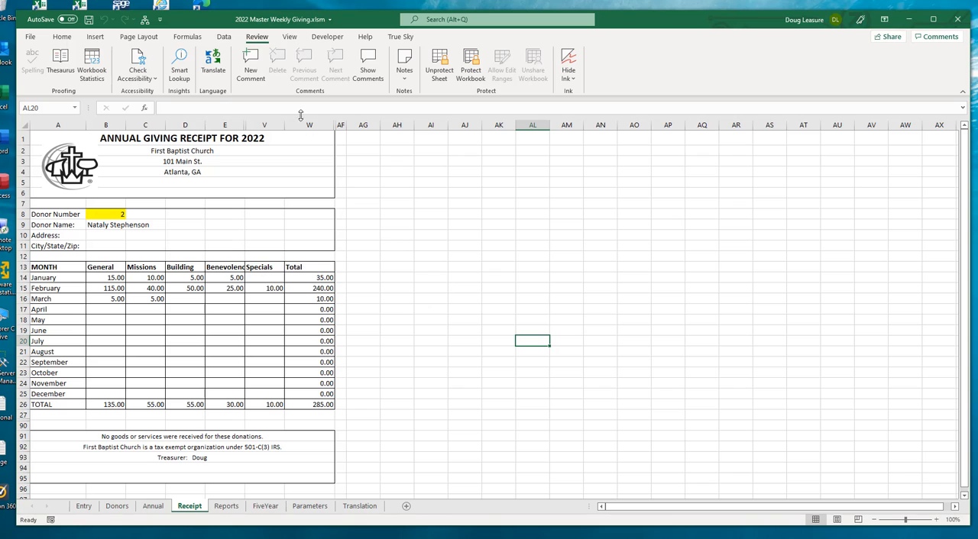
Save the workbook with the Entry sheet active, and view the custom donation menu without choosing an option
click(84, 507)
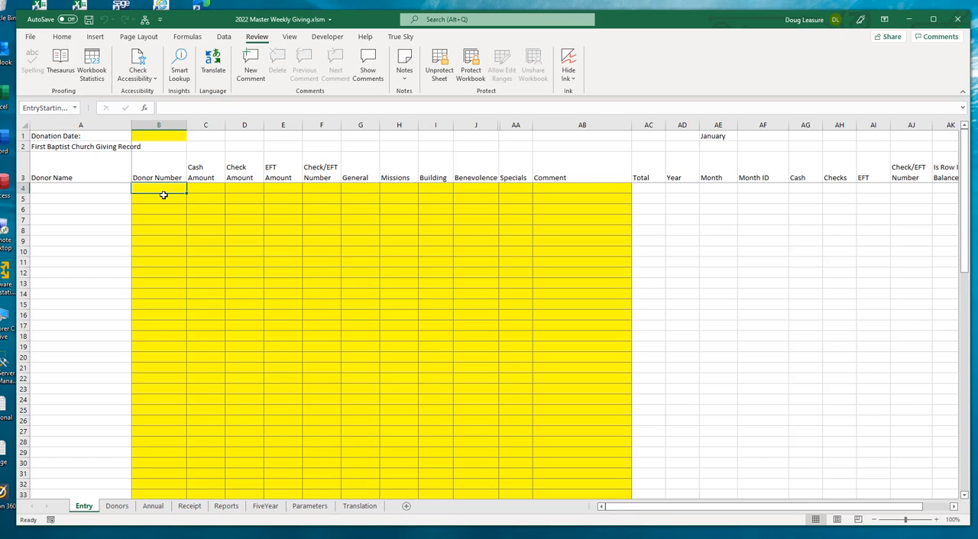
click(89, 20)
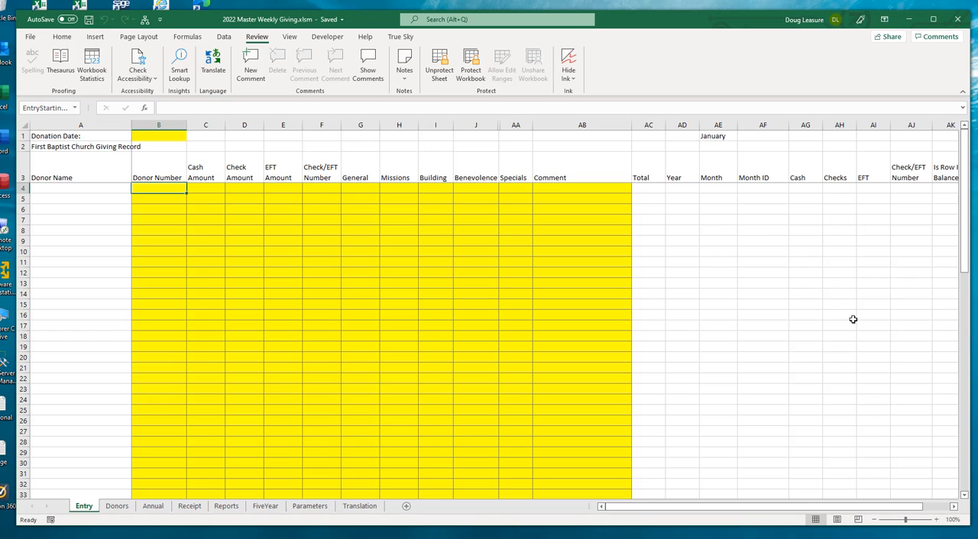
click(145, 19)
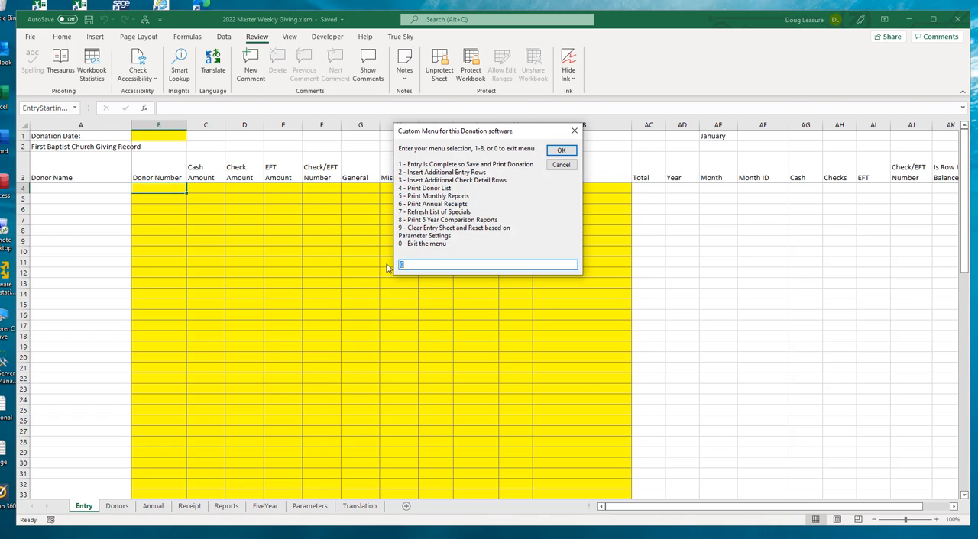
click(575, 131)
On the Receipt sheet, enter two other donor numbers in turn in cell B8 to check the receipt for different donors
click(189, 506)
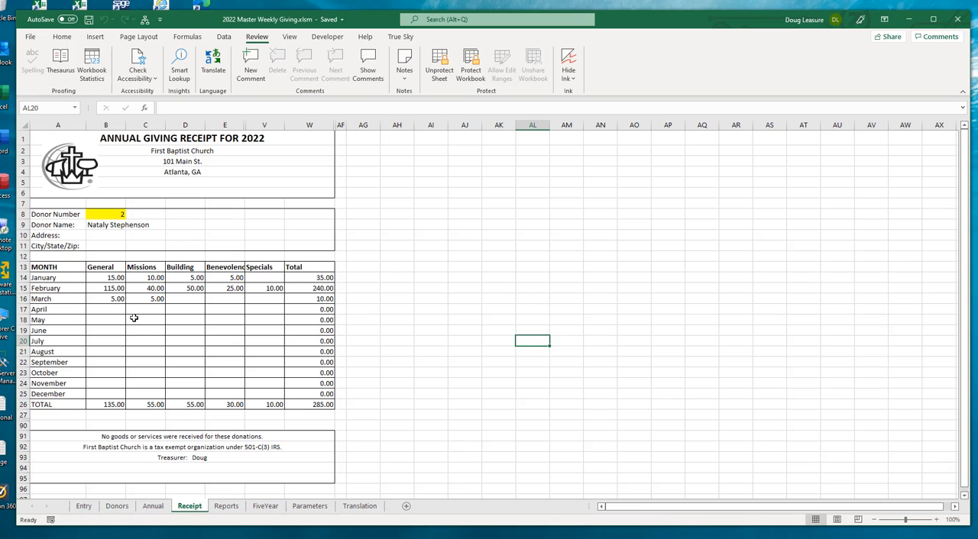
click(111, 217)
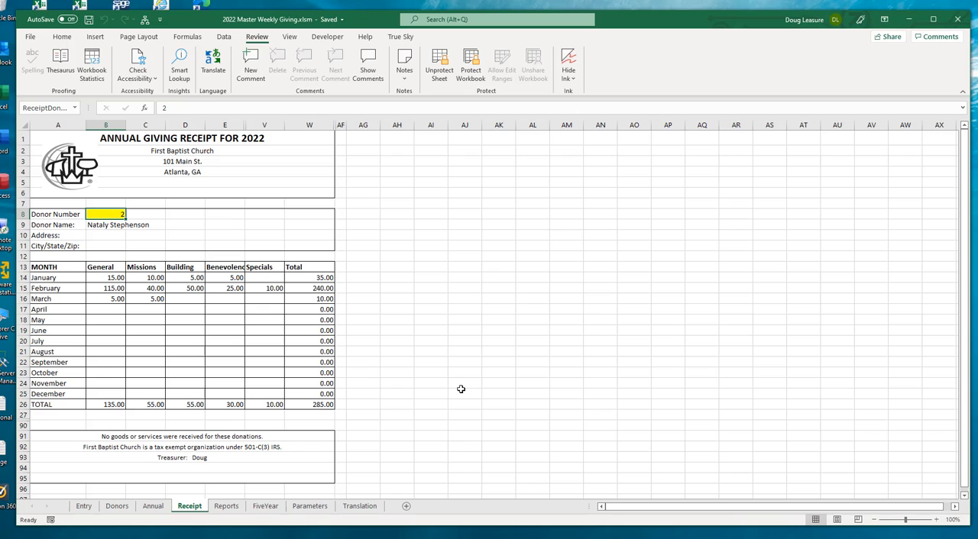
text(4)
key(Return)
key(Up)
text(4)
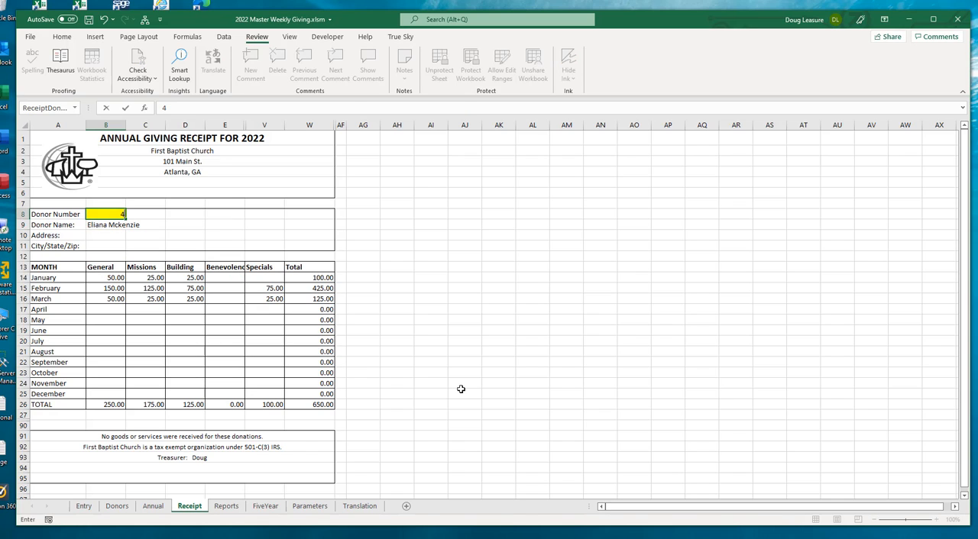
key(Return)
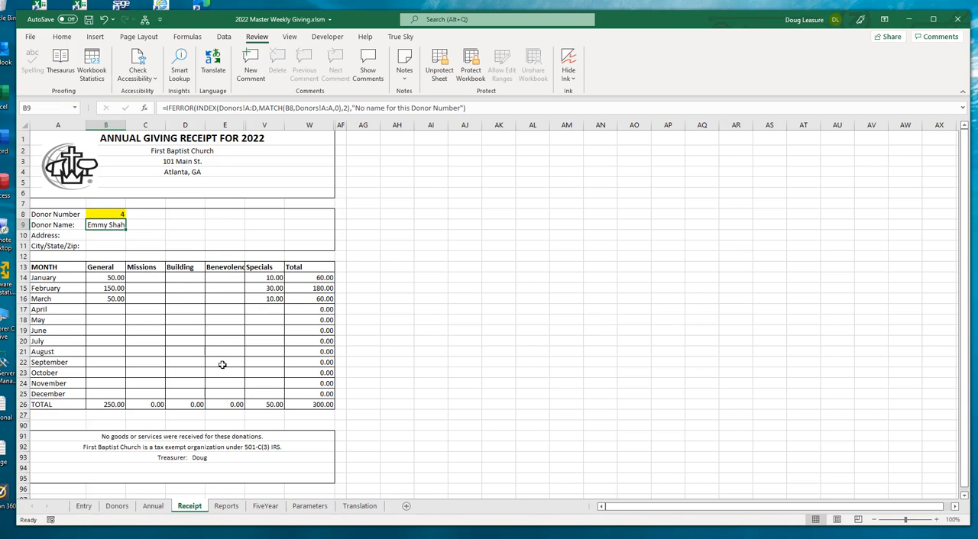